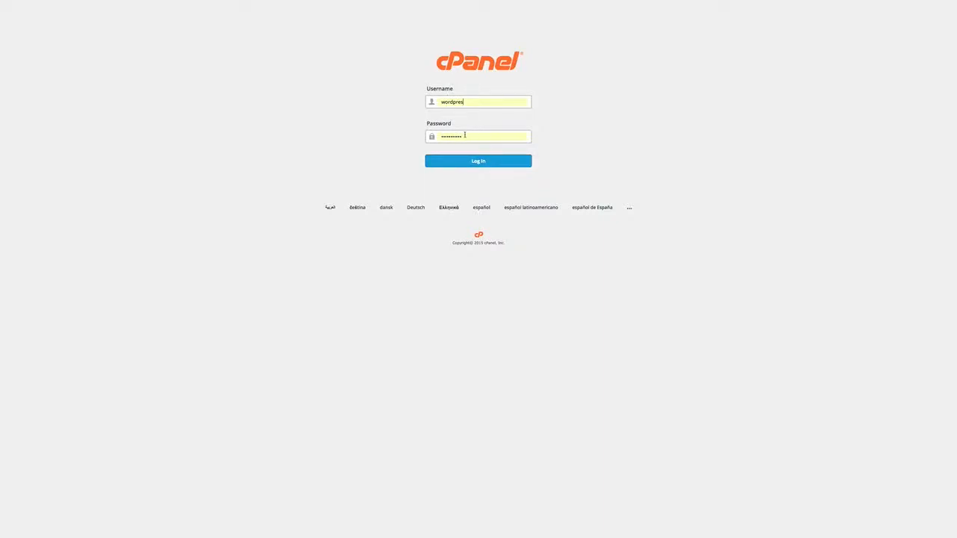
- Log in to the hosting control panel, decline the getting-started wizard and open the email accounts page
click(494, 161)
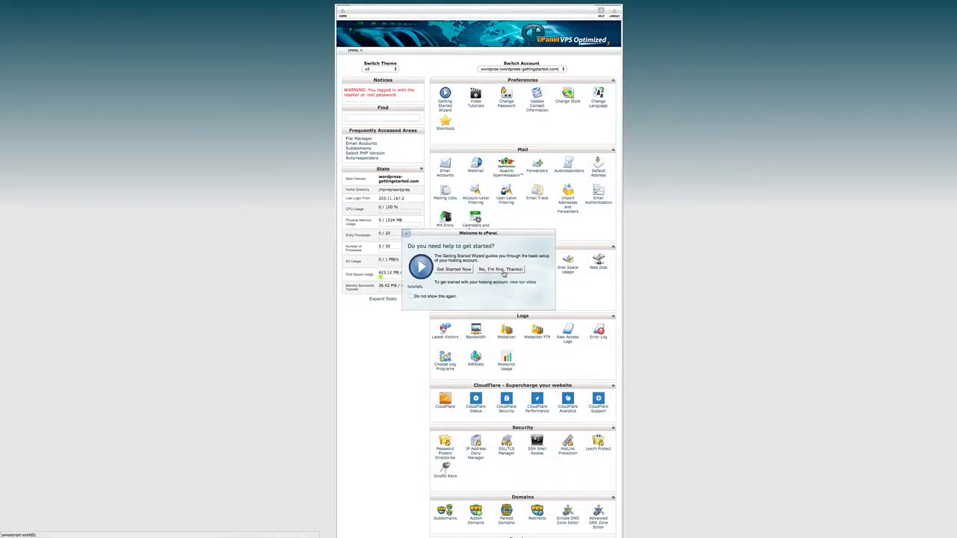
click(500, 269)
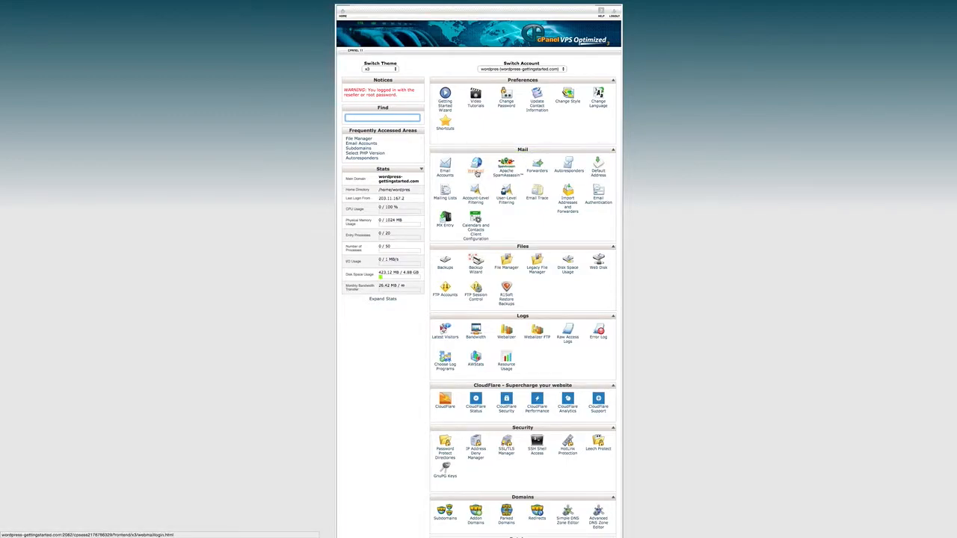
click(444, 171)
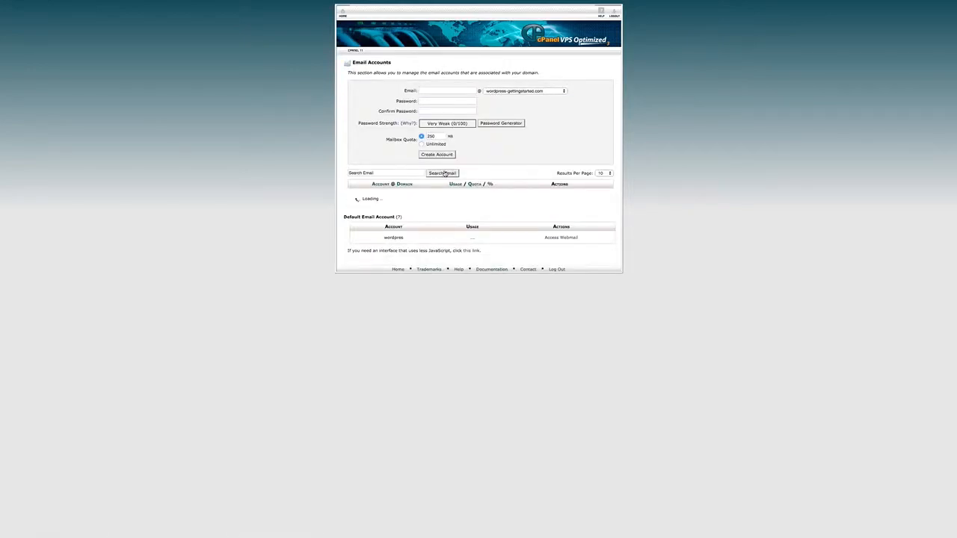
- Enter the new mailbox's user name and choose wordpress-gettingstarted.com as its domain
click(430, 90)
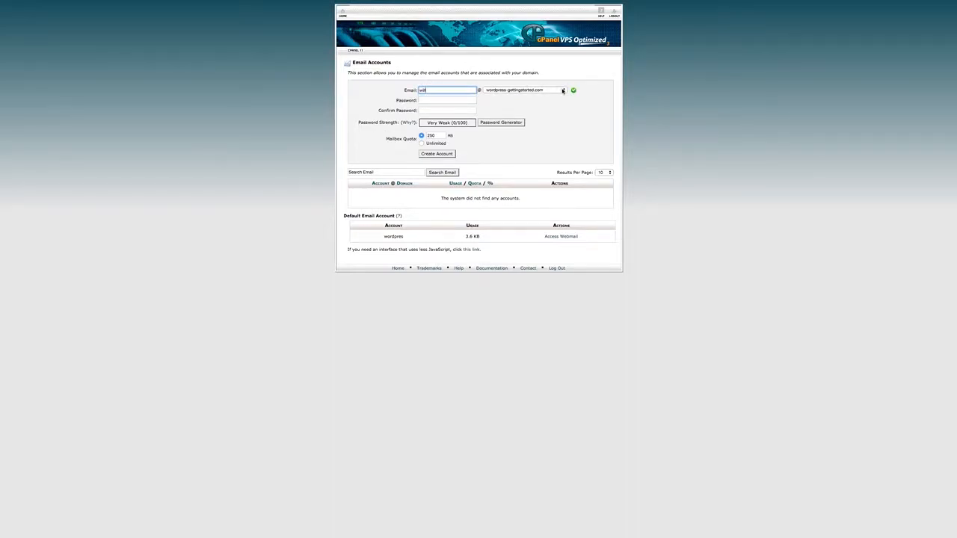
click(563, 91)
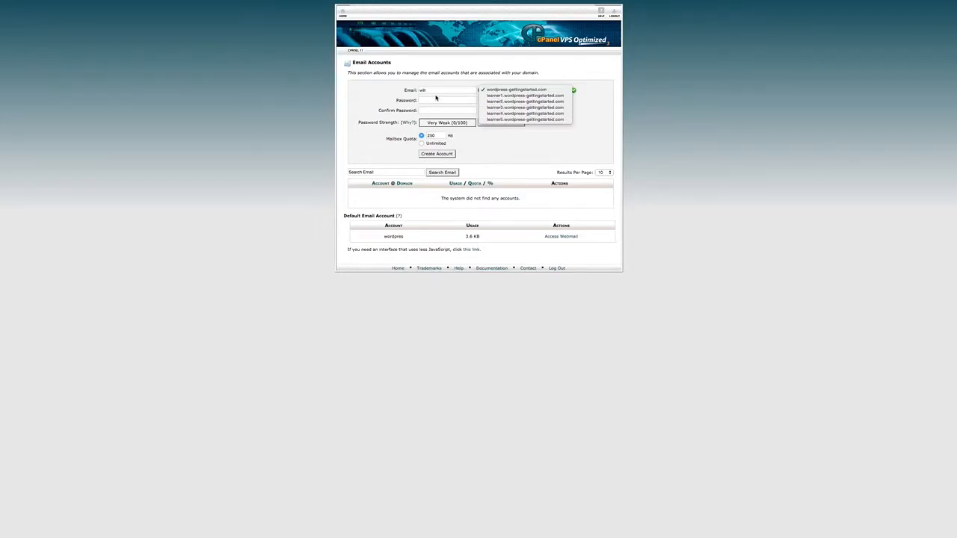
click(511, 89)
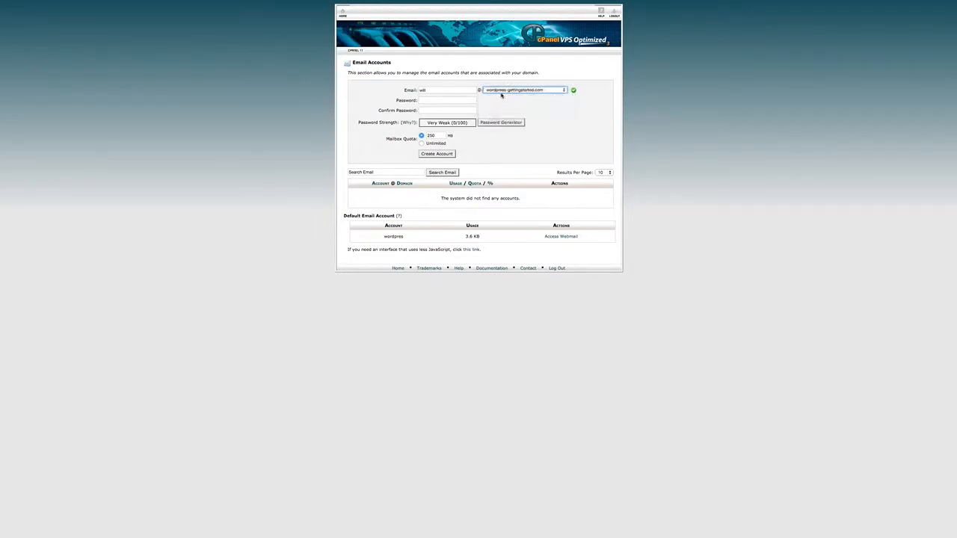
- Enter a strong password for the new email account and repeat it in the confirmation field
click(428, 100)
text(*****)
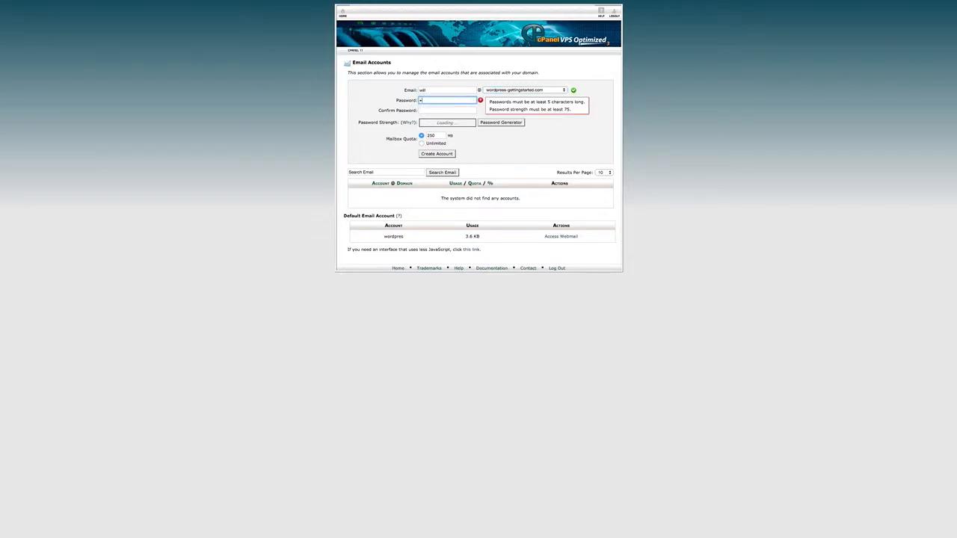
text(*)
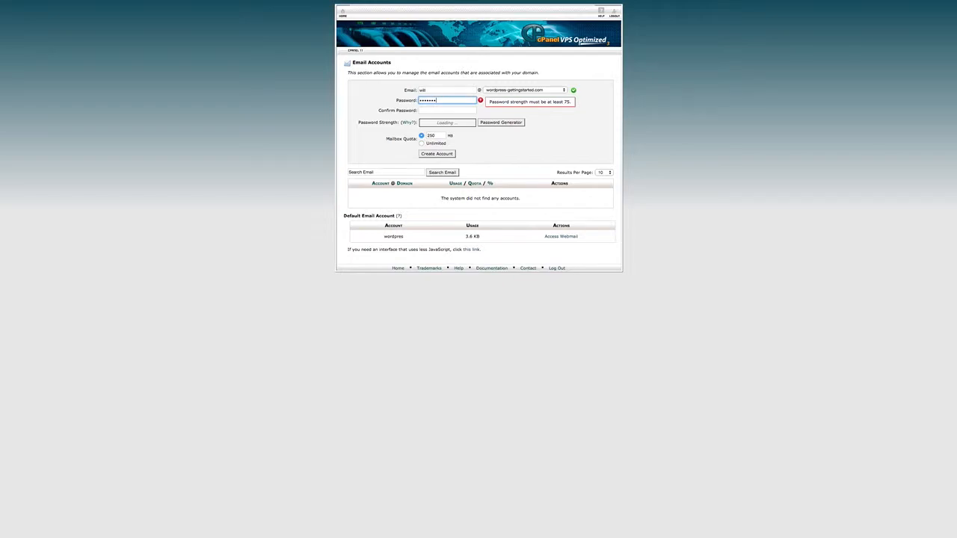
key(BackSpace)
key(BackSpace)
key(BackSpace)
key(BackSpace)
key(BackSpace)
key(BackSpace)
text(**)
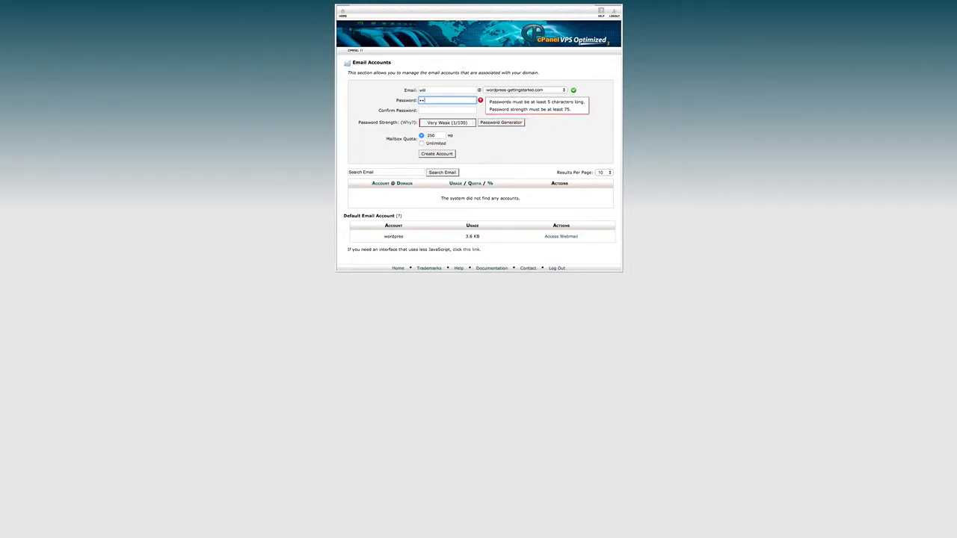
text(*******)
click(432, 110)
text(***********)
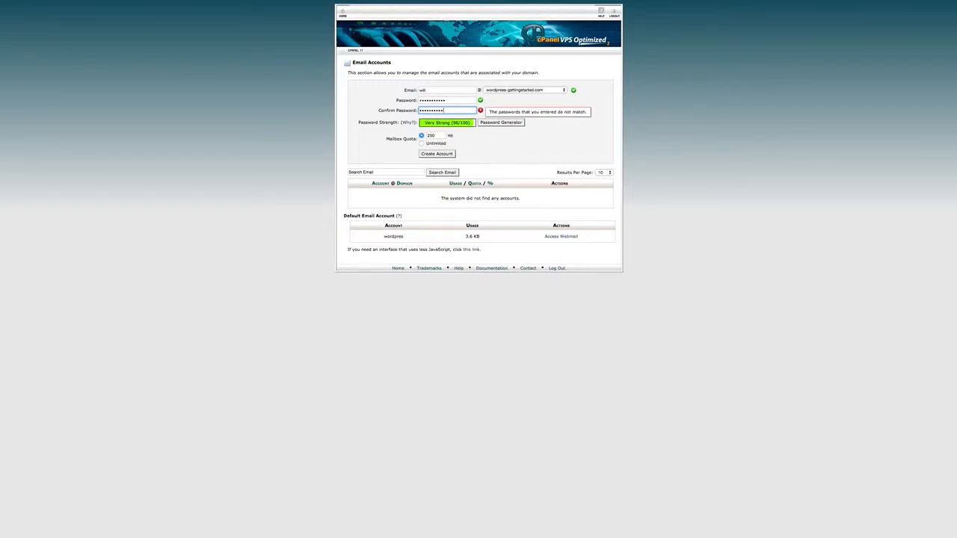
- Set the mailbox quota to 100 MB and create the email account
double_click(434, 136)
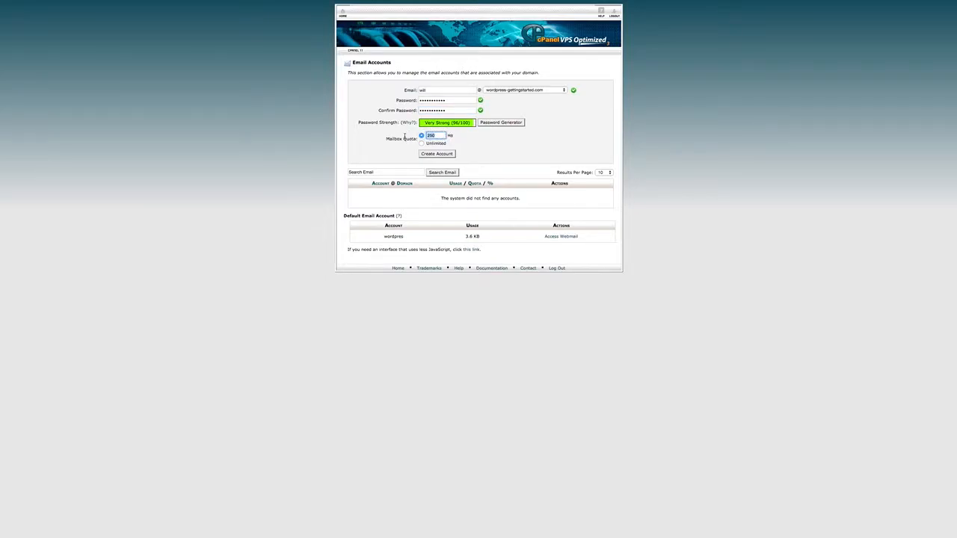
text(1000)
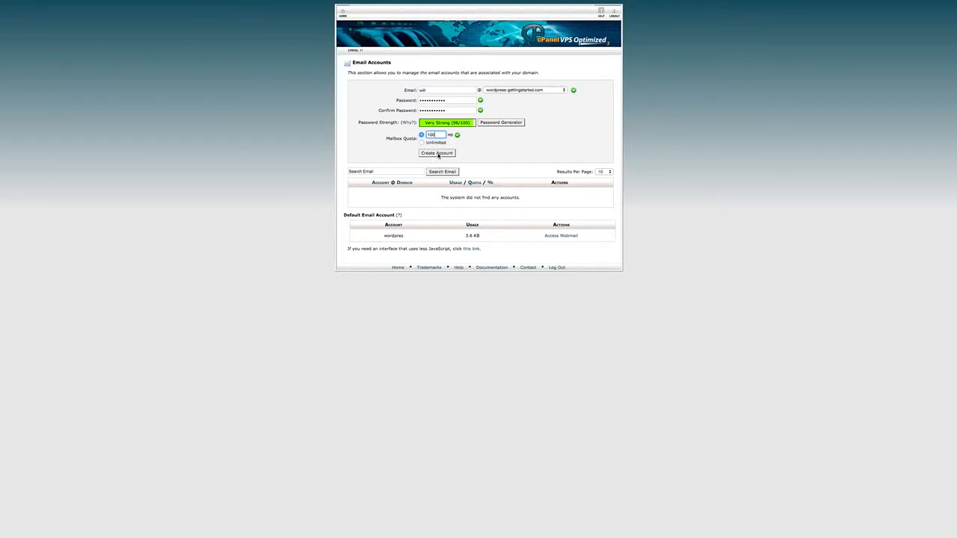
click(438, 154)
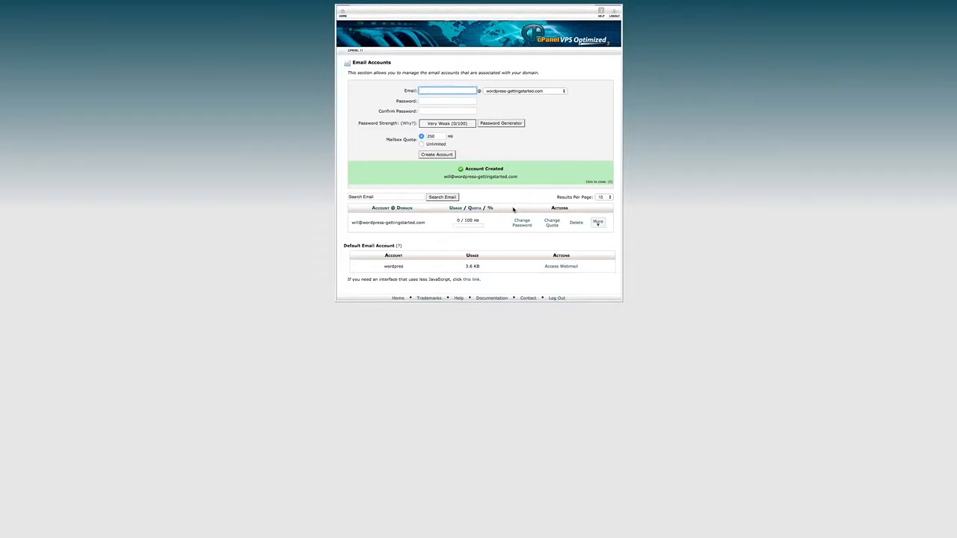
click(598, 225)
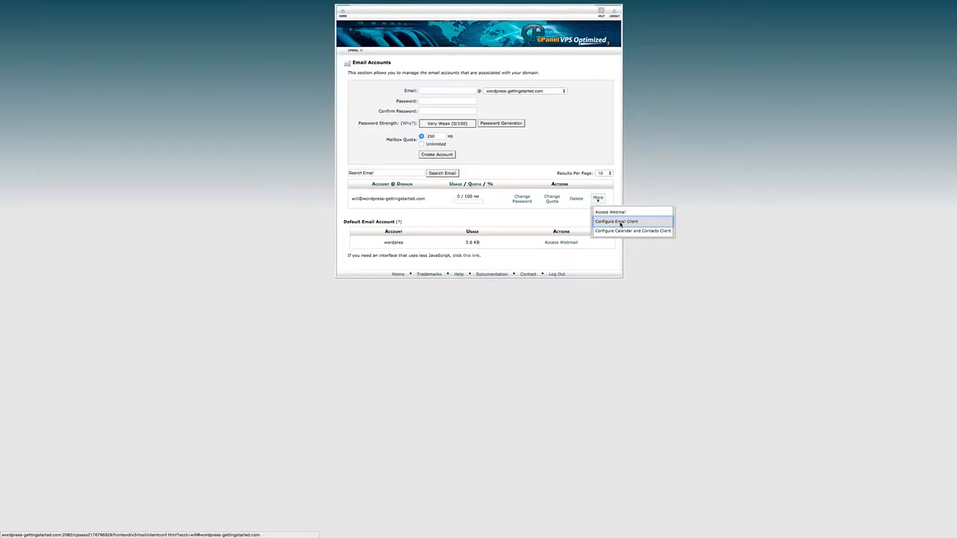
click(516, 171)
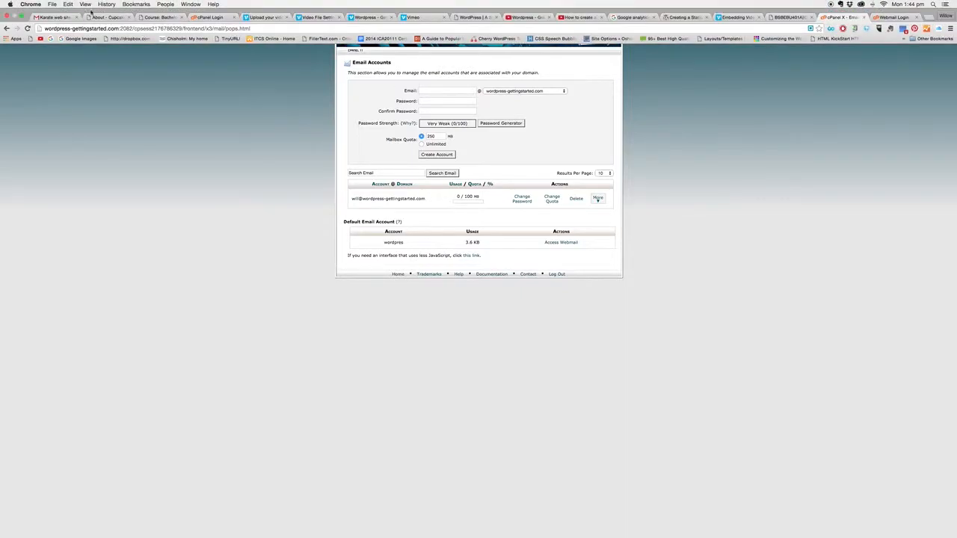
- Switch to Gmail and start a new message addressed to the newly created email account
click(57, 17)
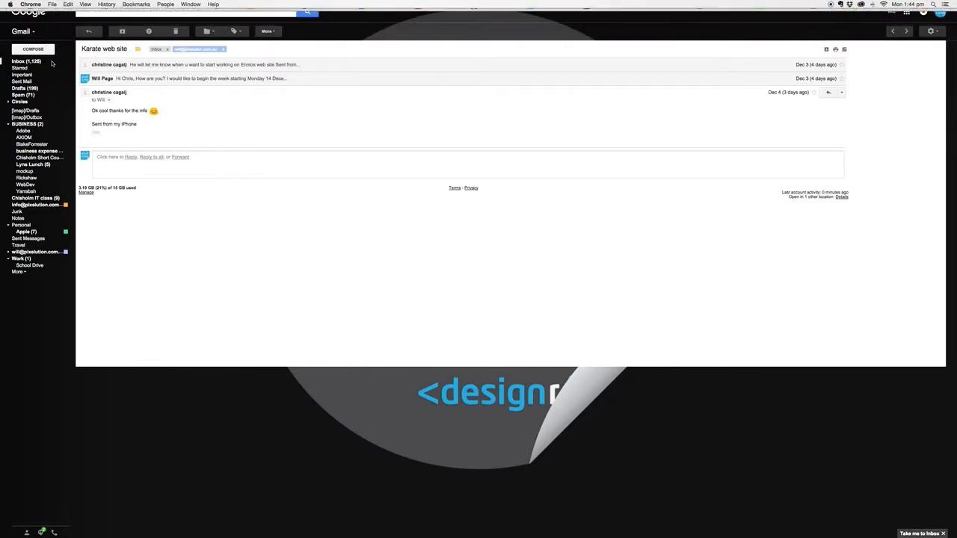
click(33, 48)
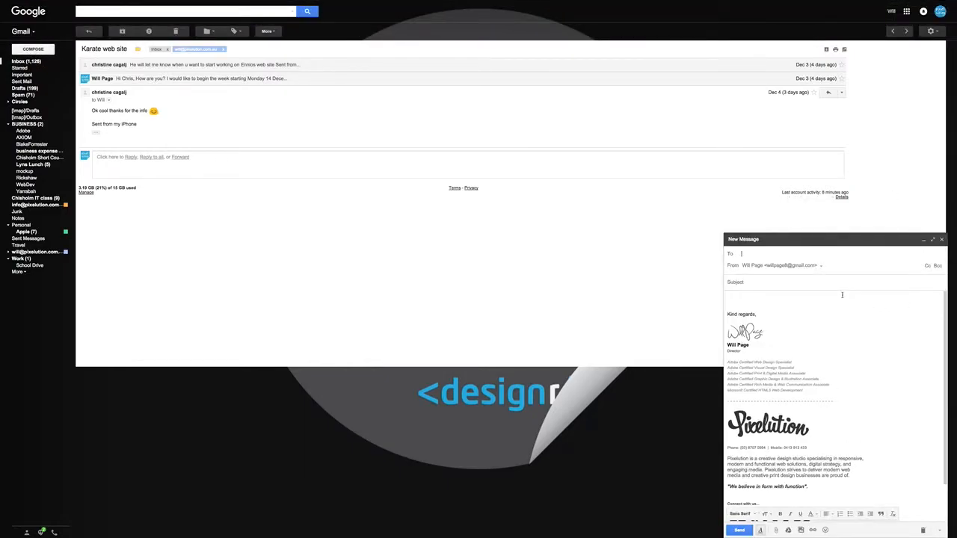
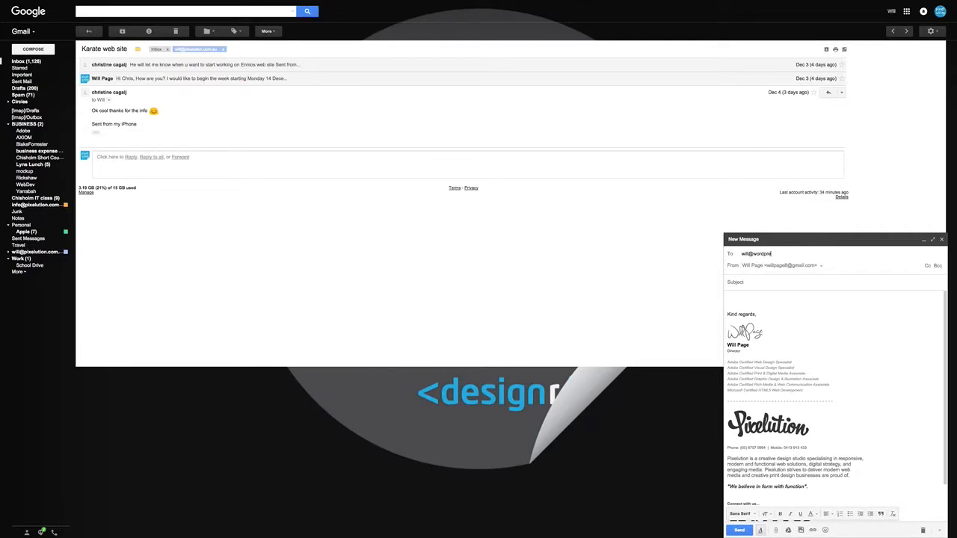
- Give the message the subject "Hello" and the body text "Are you receiving me?", and send it
click(748, 281)
text(Hello)
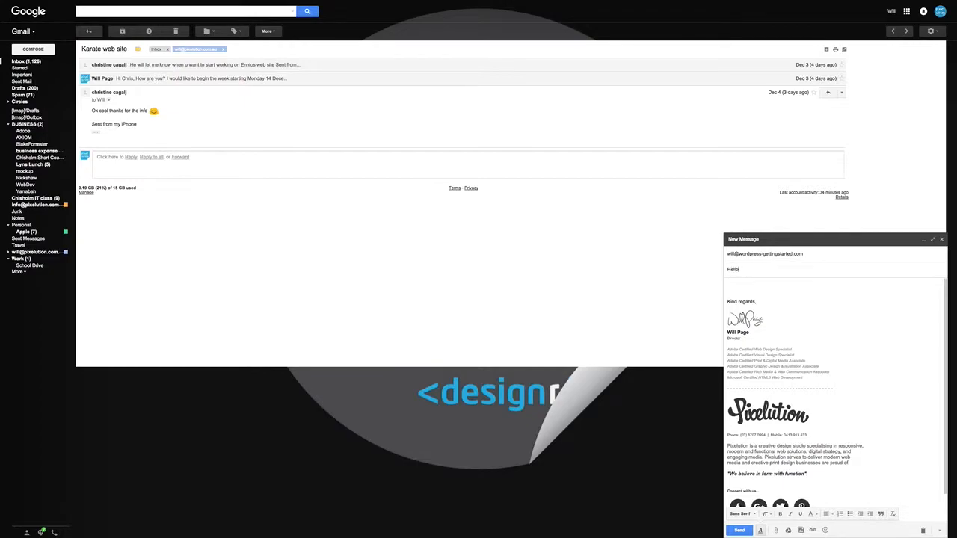
click(737, 284)
text(Are you receiving me?)
click(739, 530)
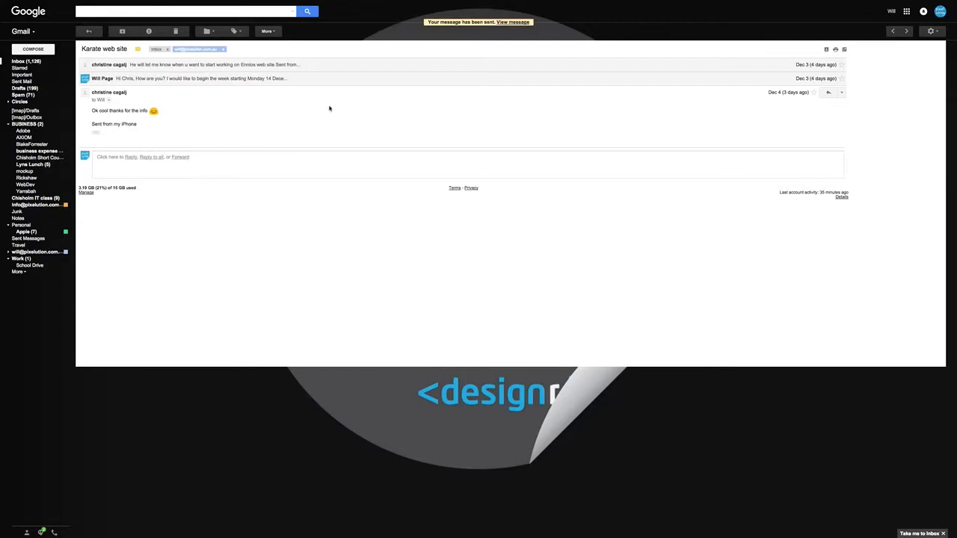
- Switch back to the cPanel page and go to wordpress-gettingstarted.com/webmail
mouse_move(241, 2)
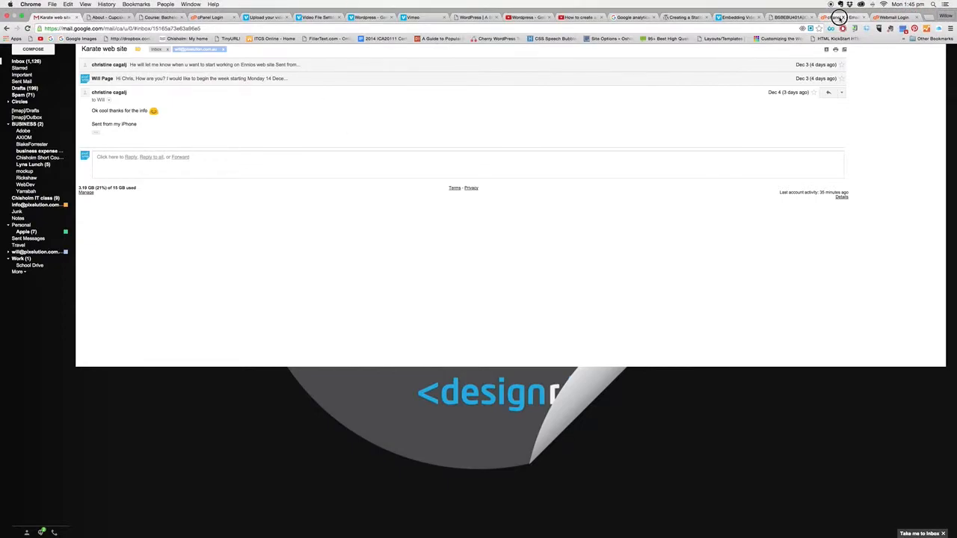
click(839, 17)
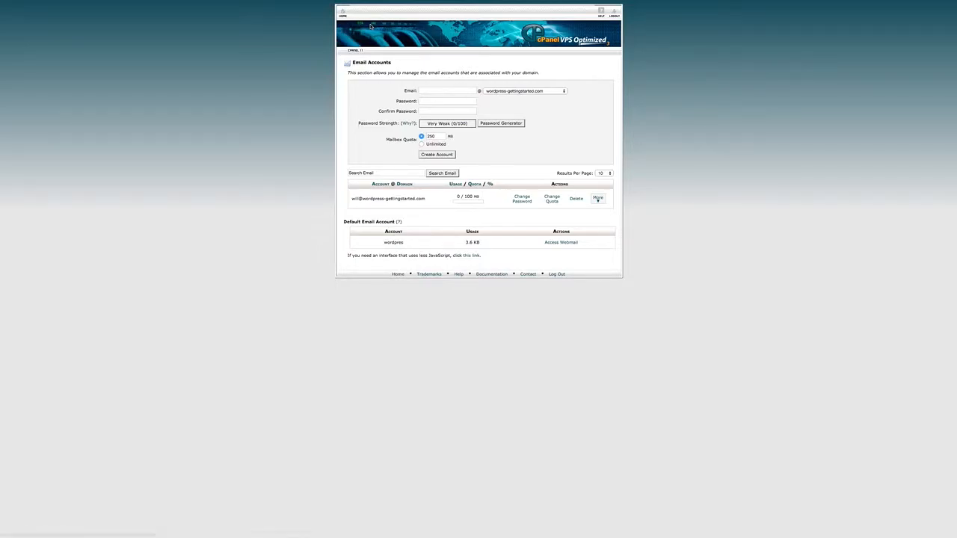
mouse_move(252, 3)
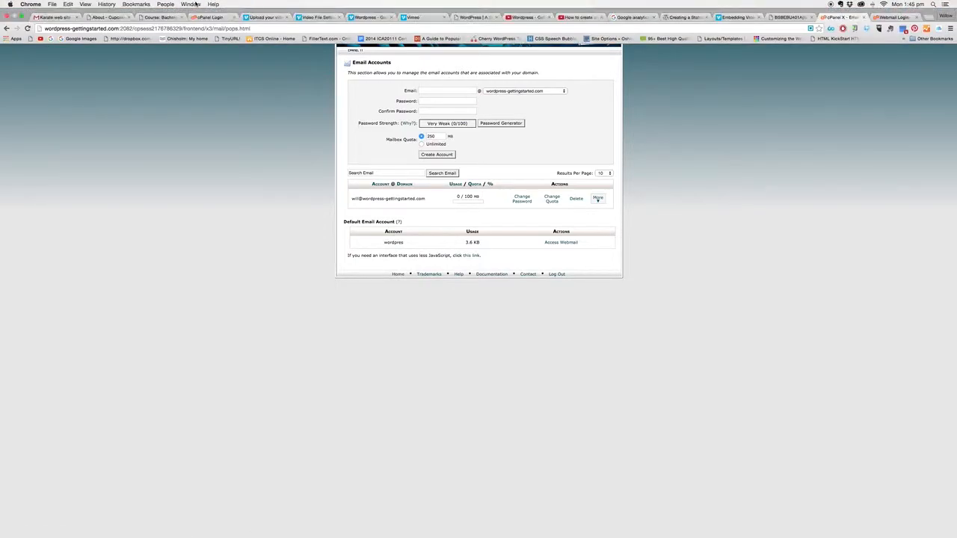
click(122, 29)
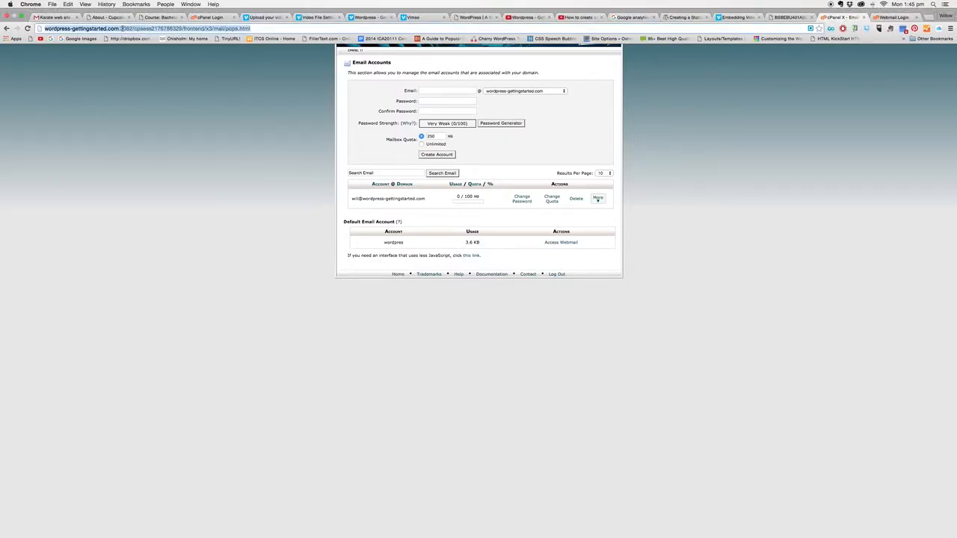
key(Return)
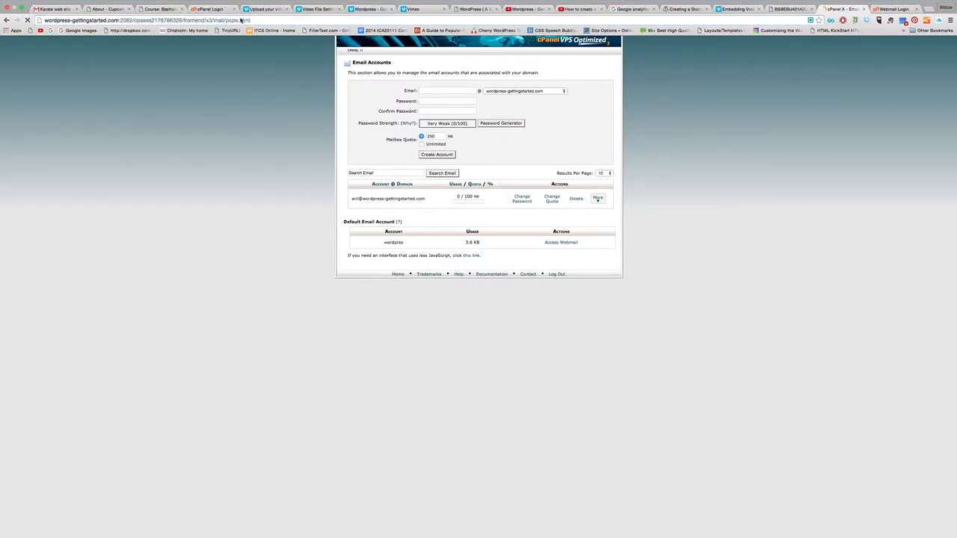
drag(250, 20, 120, 20)
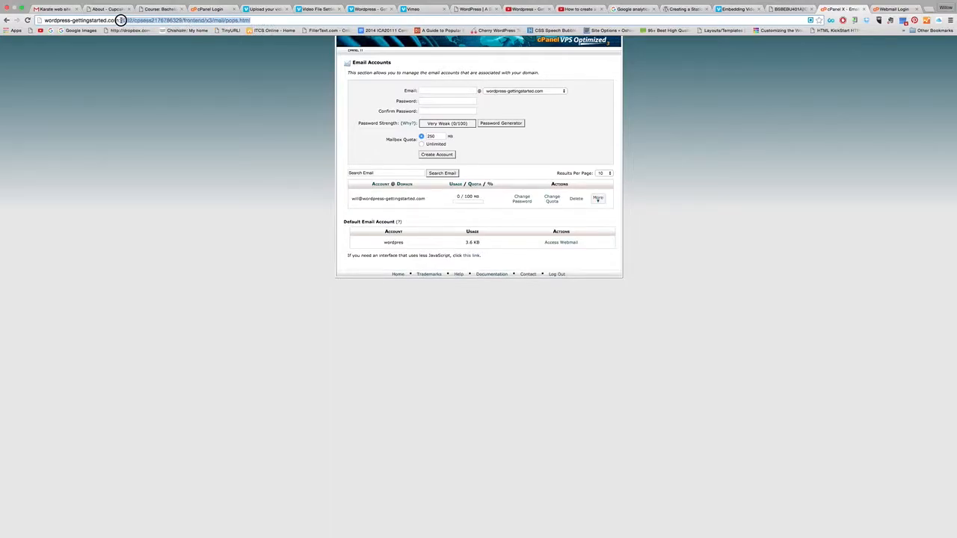
text(we)
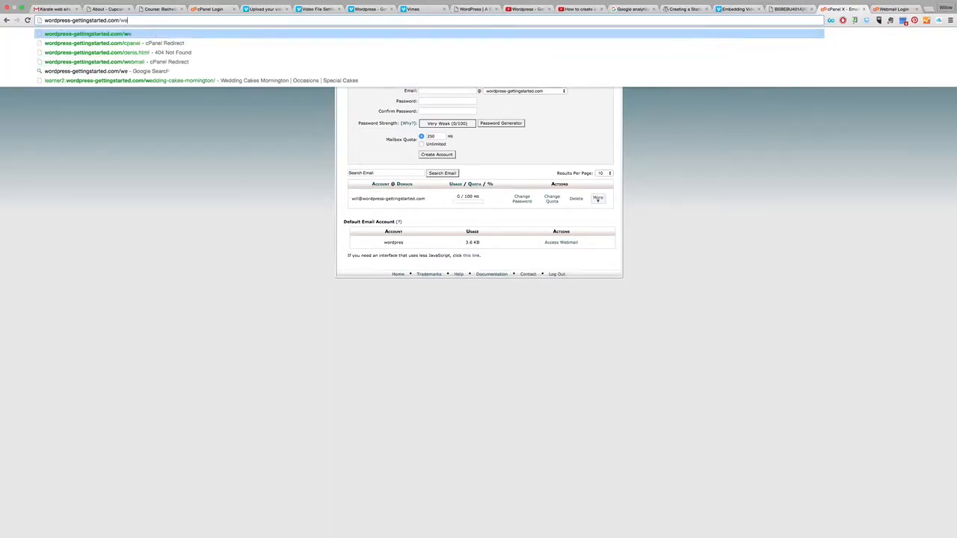
text(bmail)
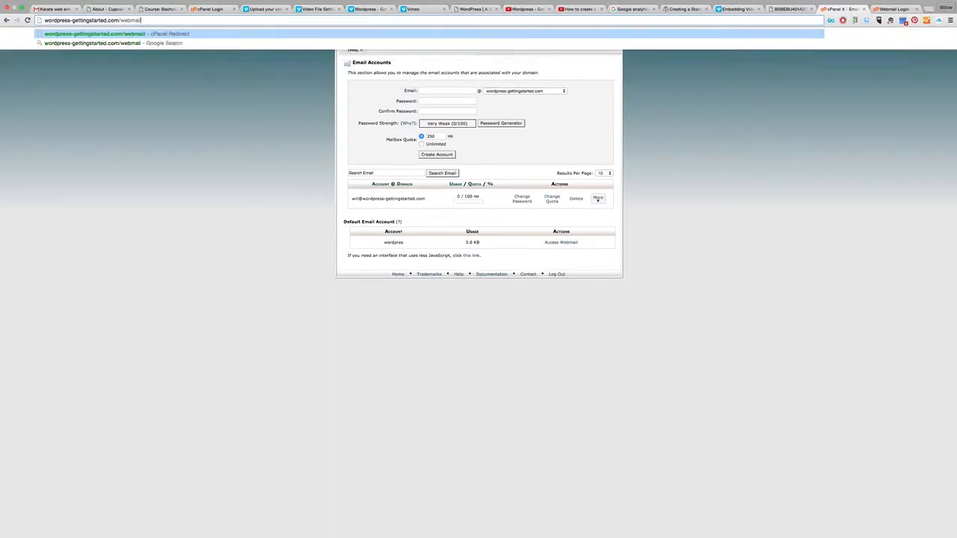
key(Return)
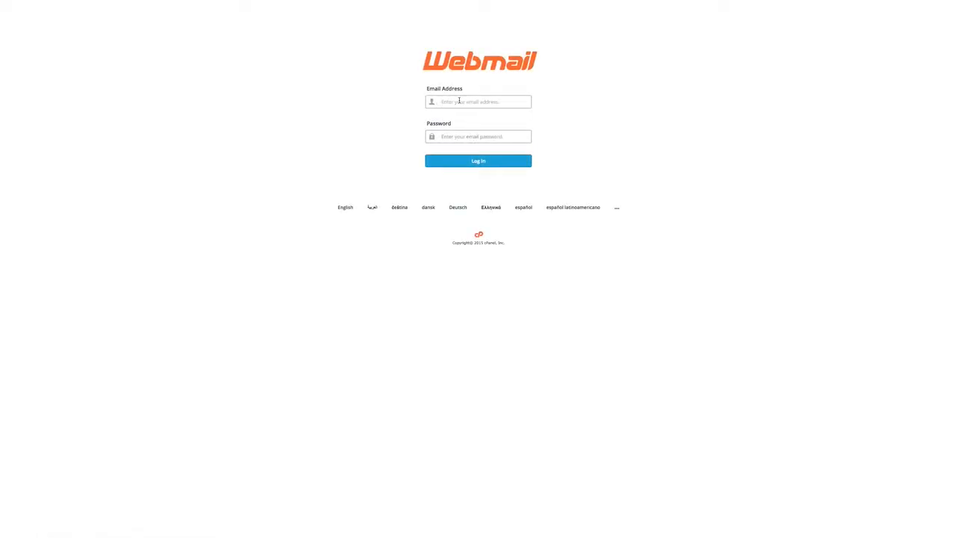
- Log in to webmail with the new account's email address and password
click(461, 138)
text(•)
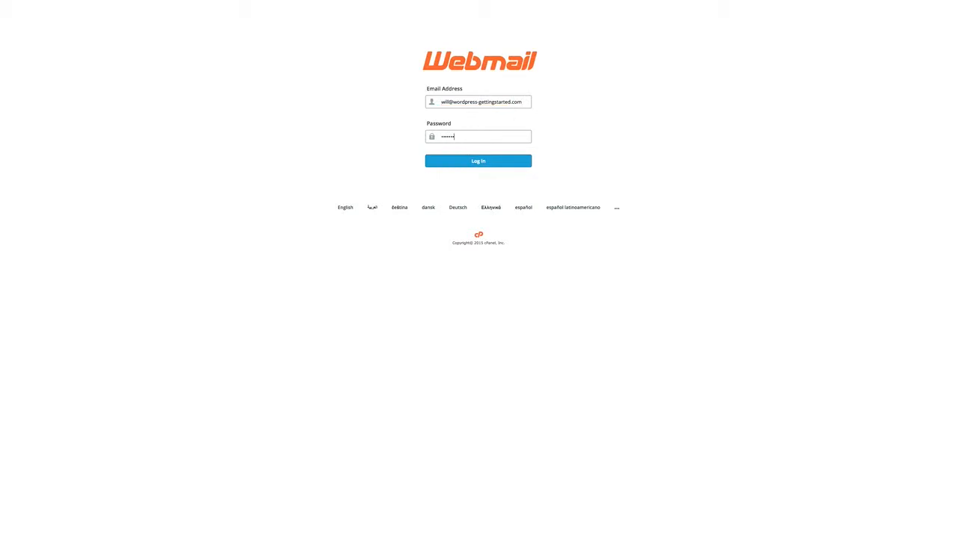
text(•••••••••)
key(Return)
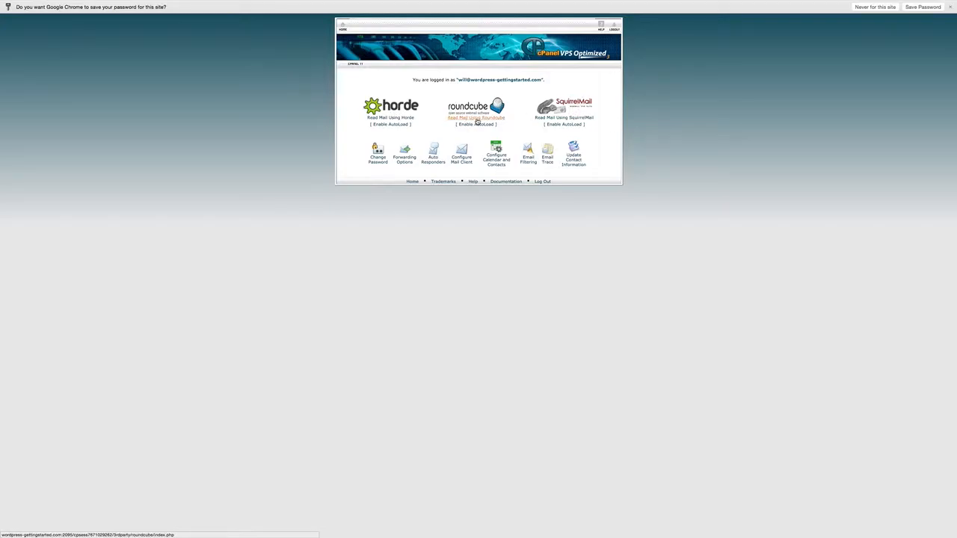
- Open the "Hello" message in Roundcube and display its blocked remote images
click(475, 120)
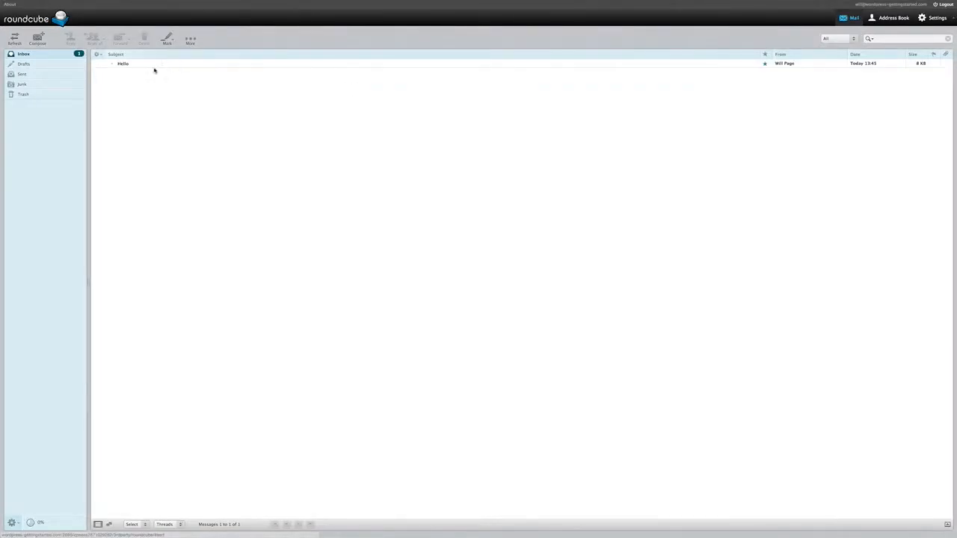
click(126, 64)
double_click(143, 65)
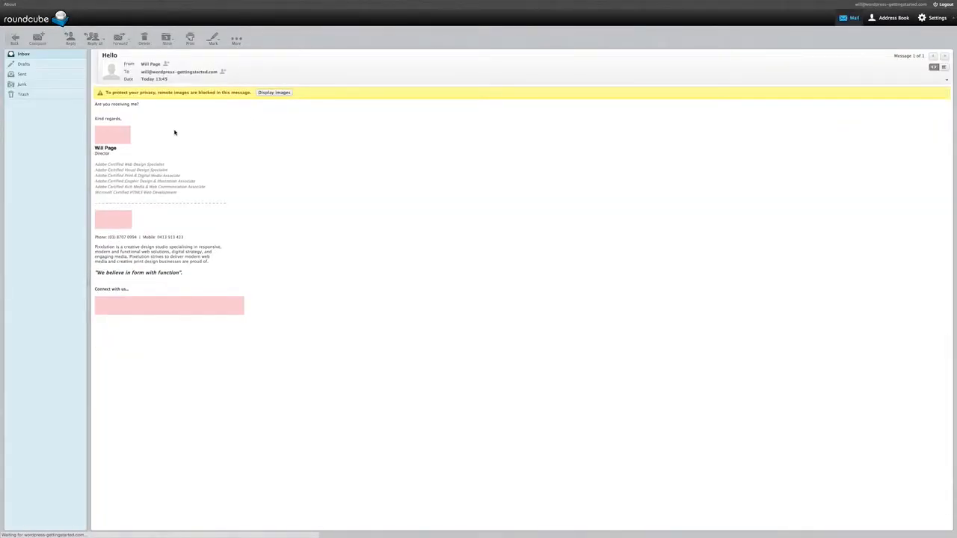
click(275, 93)
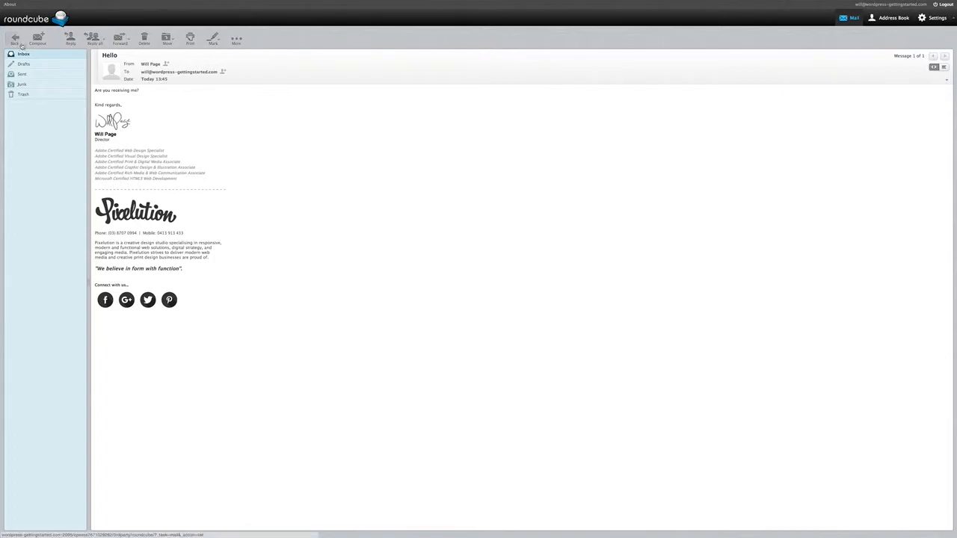
- Reply to the "Hello" message with the text "Hello, thank you for emailing me!" and send it
click(71, 39)
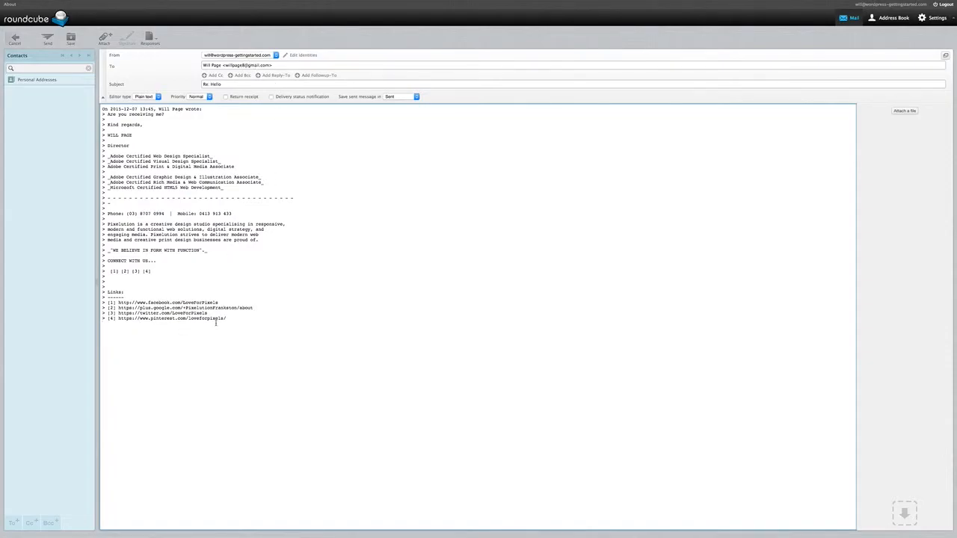
text(ello, thank you for emailing me!)
click(47, 38)
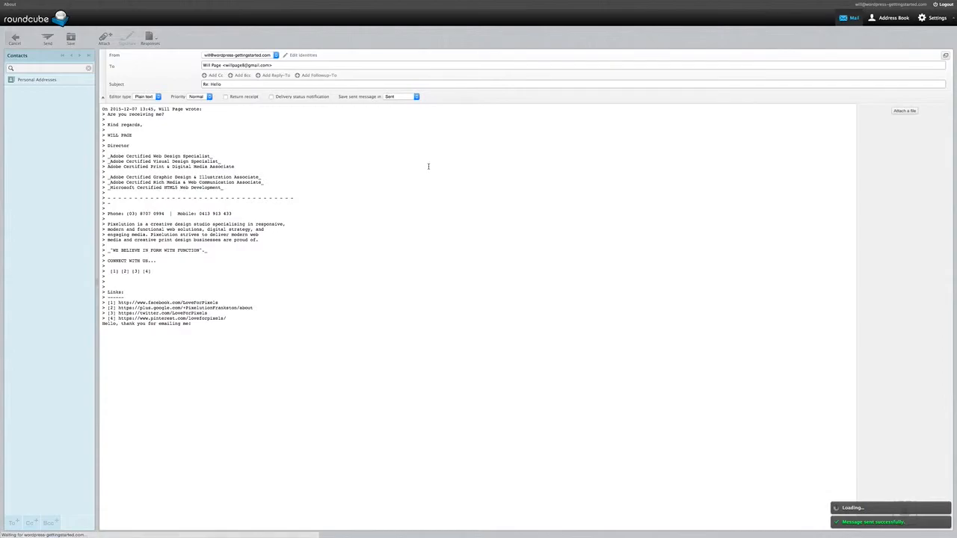
- Switch to Gmail, refresh the inbox until the "Hello" reply arrives, and open it
mouse_move(306, 2)
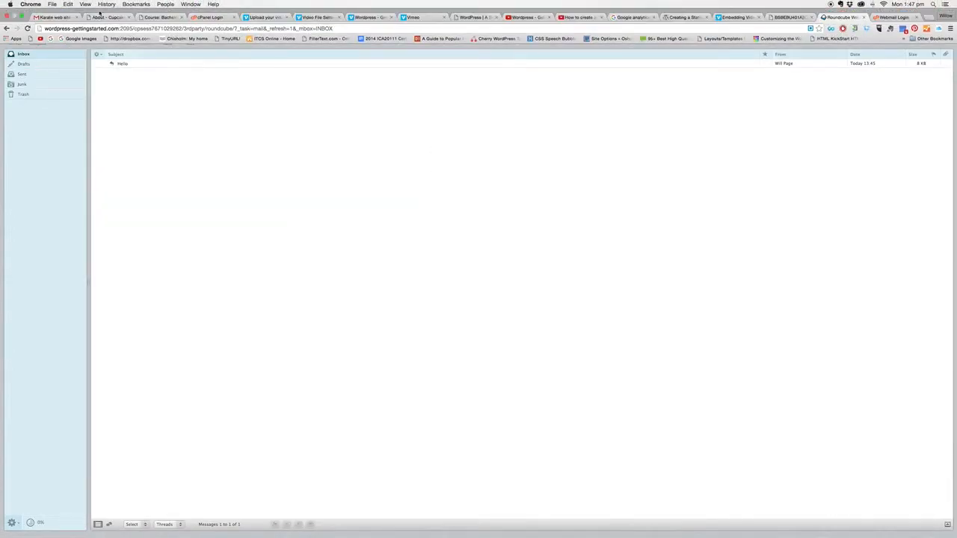
click(62, 20)
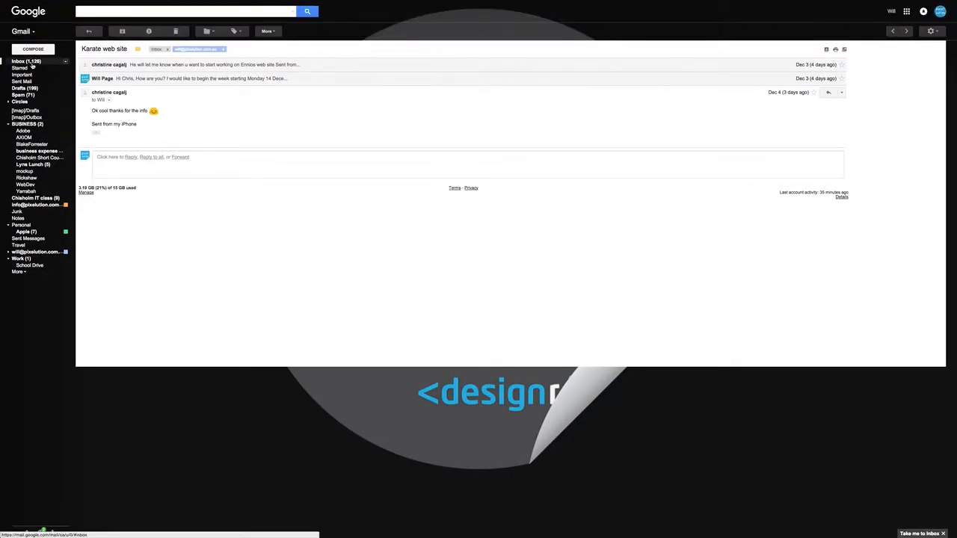
click(31, 63)
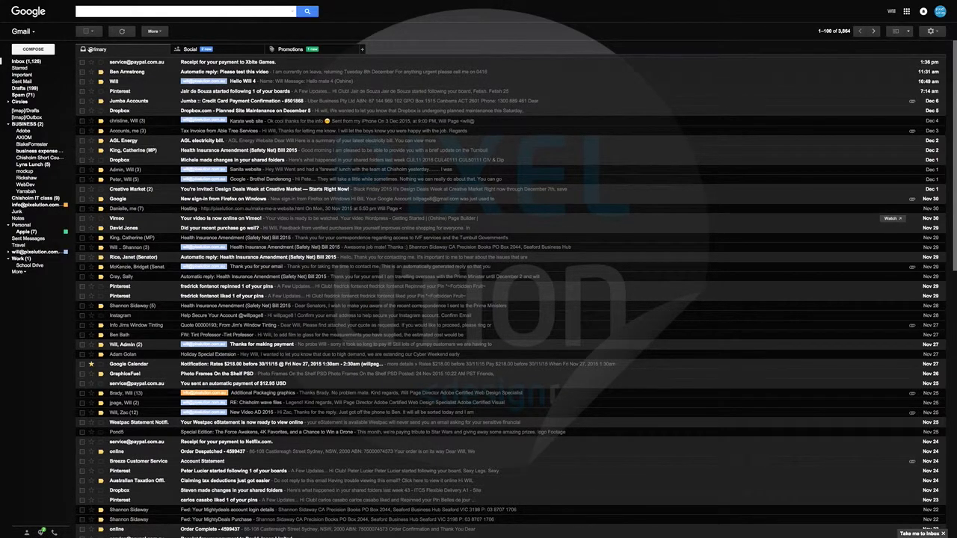
click(28, 62)
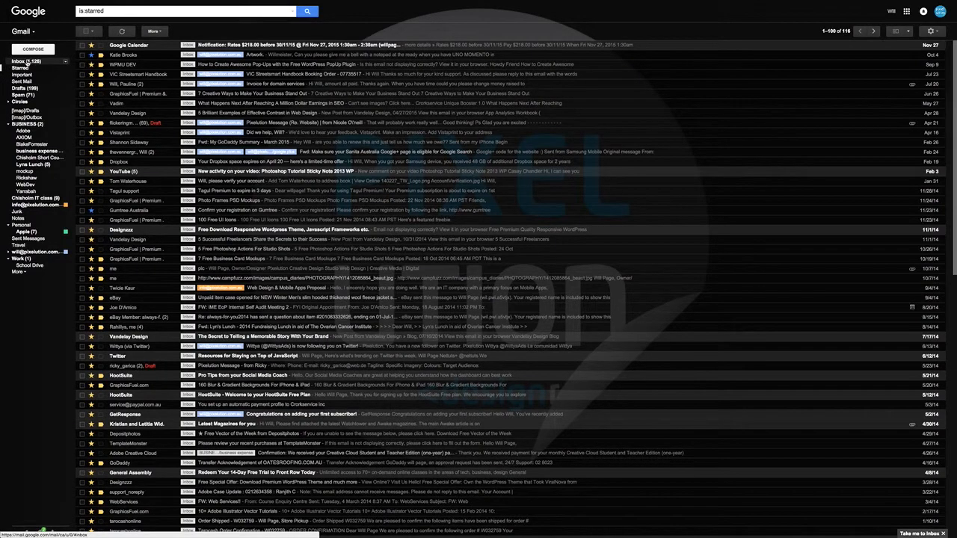
click(28, 62)
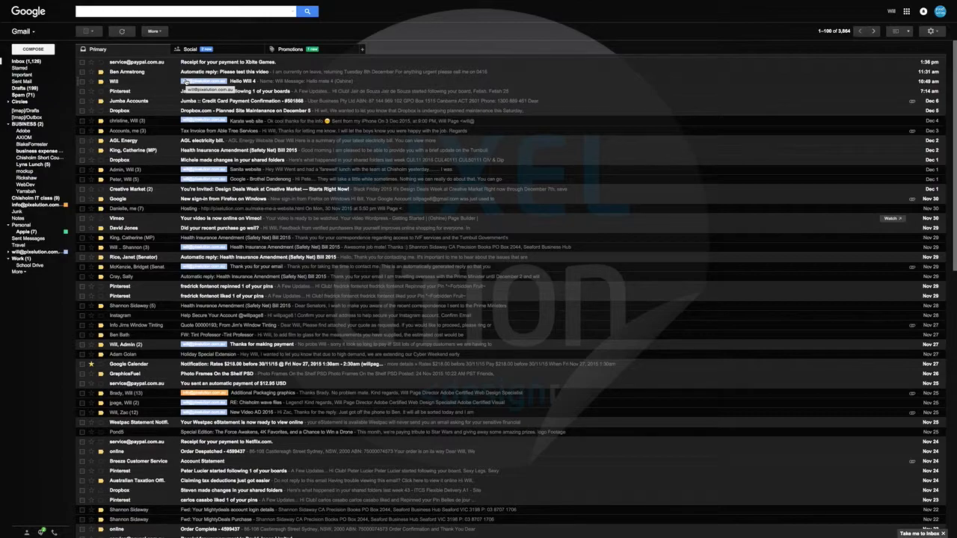
click(30, 62)
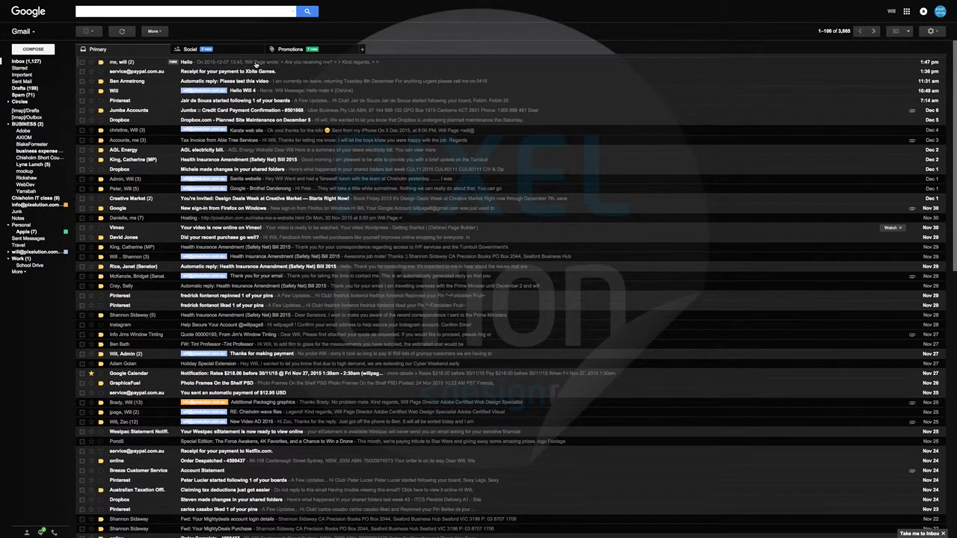
click(291, 63)
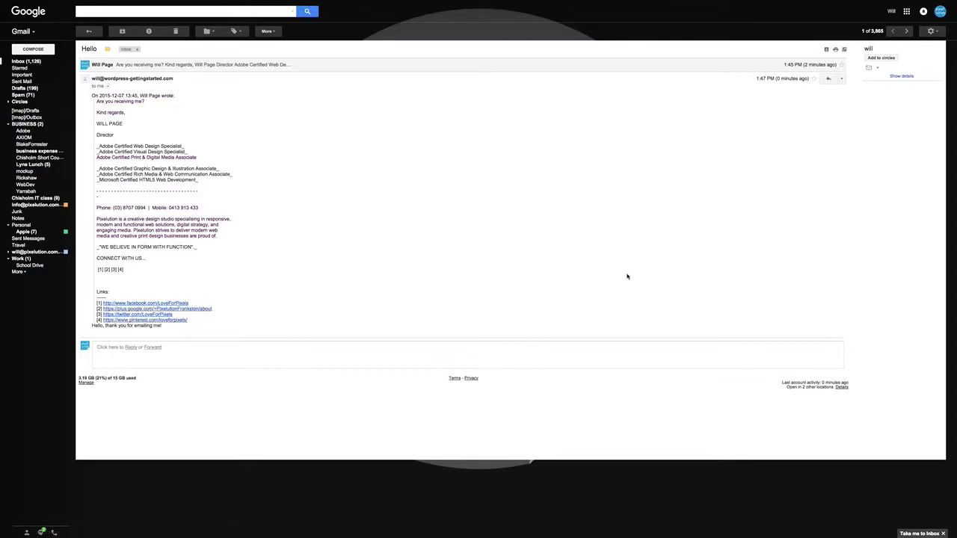
- Start a new Gmail message and look through its signature block and the received reply
click(37, 50)
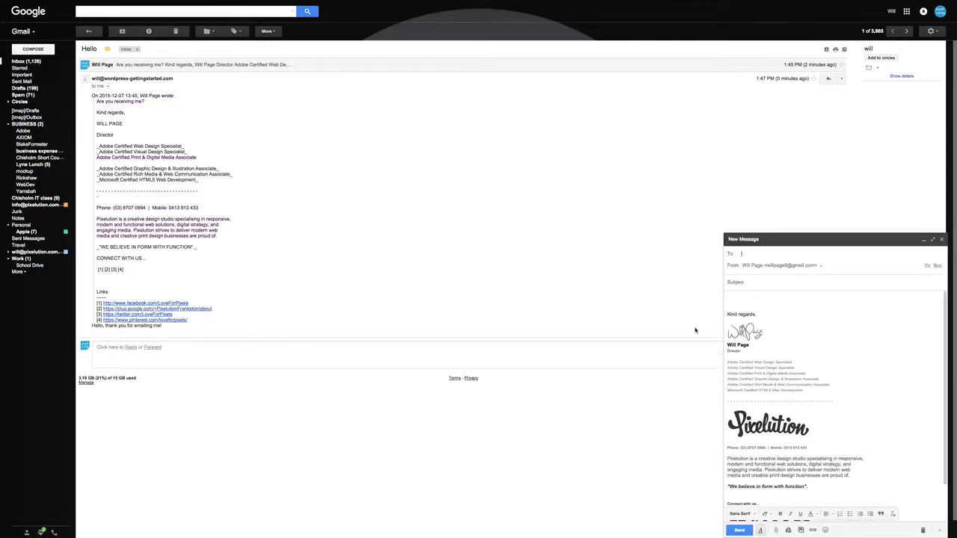
click(830, 365)
scroll(833, 388, down, 1)
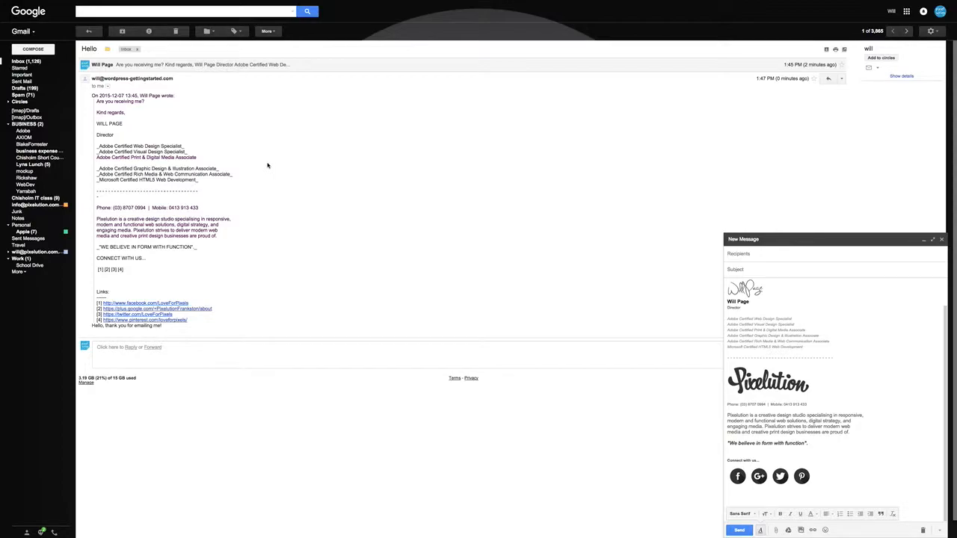
scroll(259, 164, down, 1)
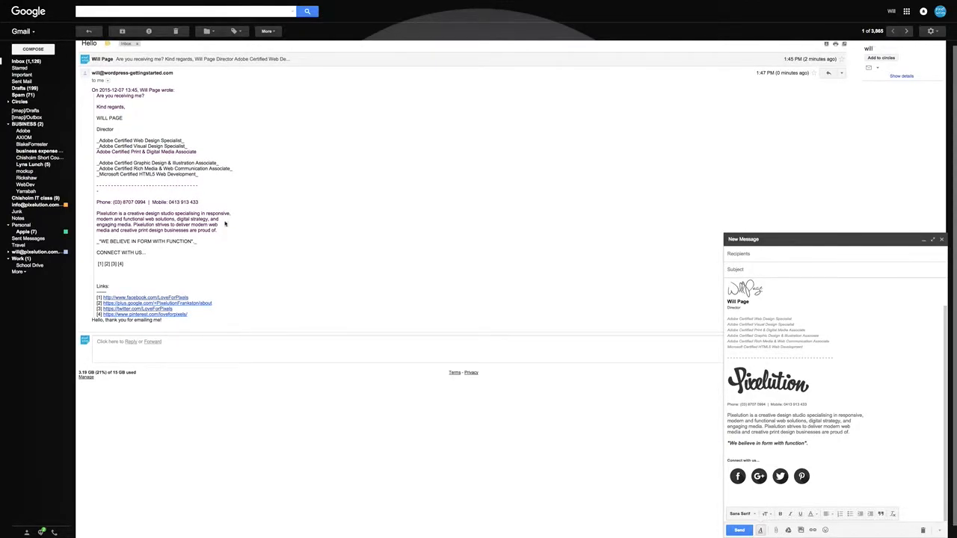
scroll(112, 186, up, 1)
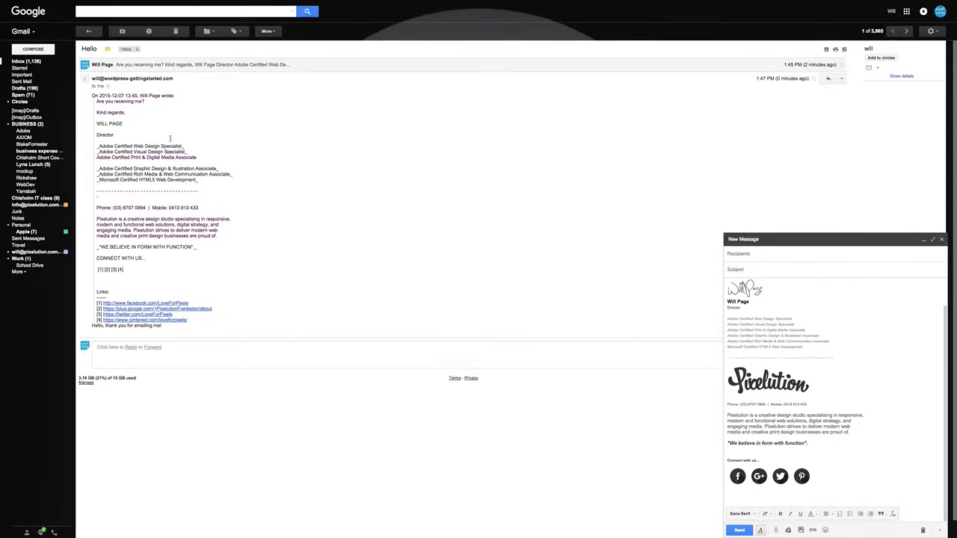
- Go back to the Gmail inbox and open the Accounts and Import settings
click(26, 63)
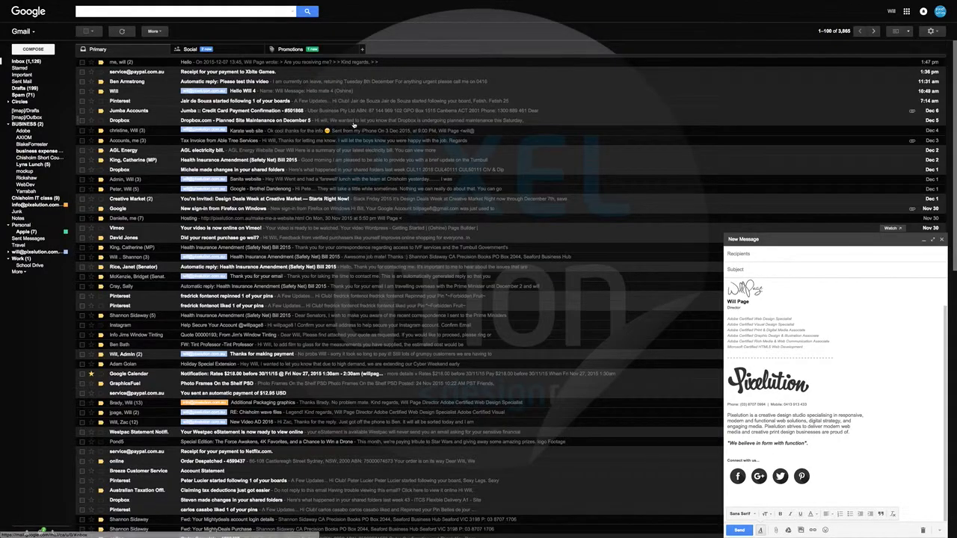
click(938, 35)
click(900, 87)
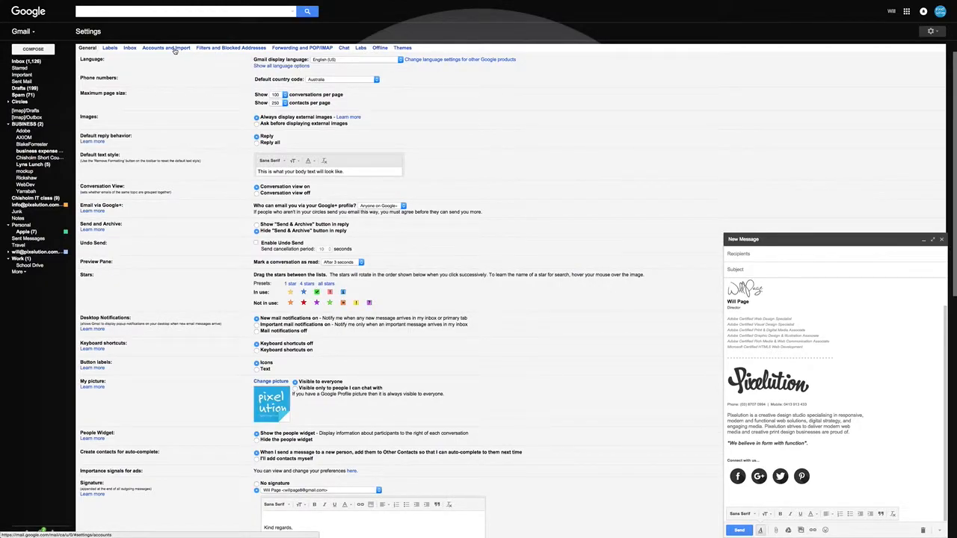
click(938, 33)
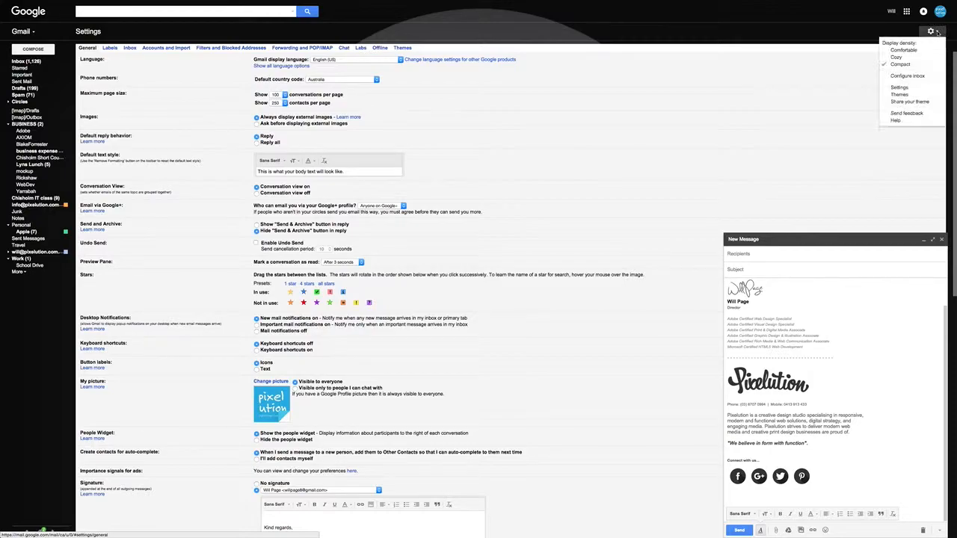
click(902, 88)
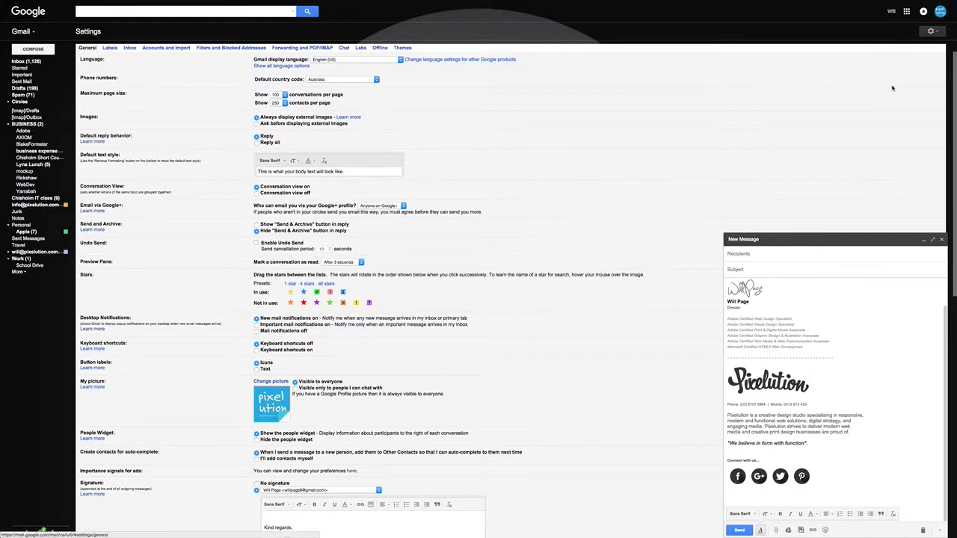
click(175, 47)
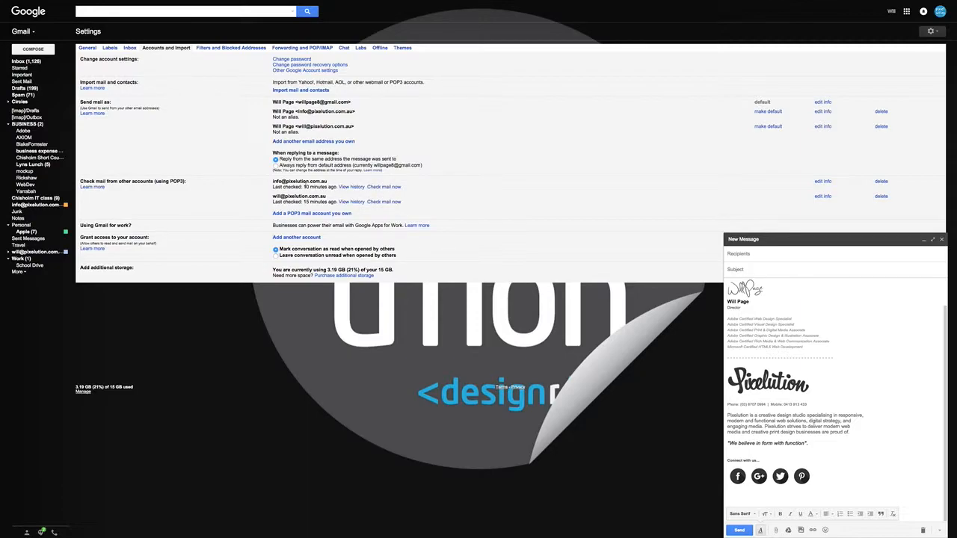
- View the messages filed under the personal Pixelution address label, and return to the main inbox
click(25, 63)
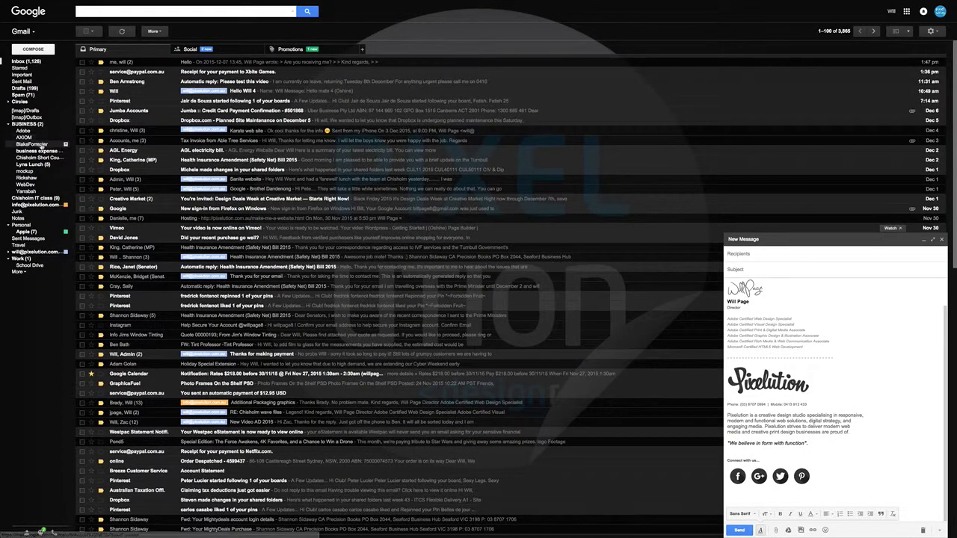
click(34, 252)
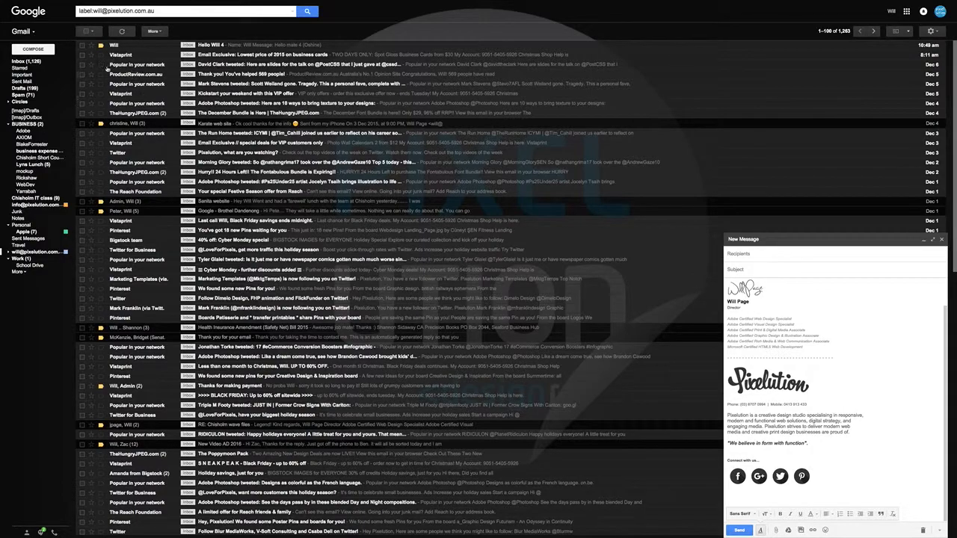
click(26, 61)
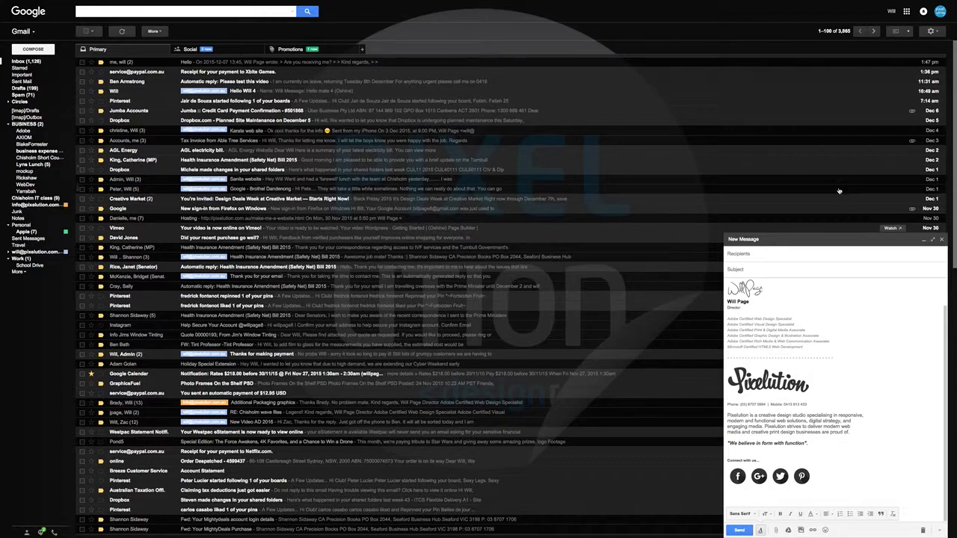
- Switch from Gmail back to the Roundcube webmail inbox
mouse_move(835, 2)
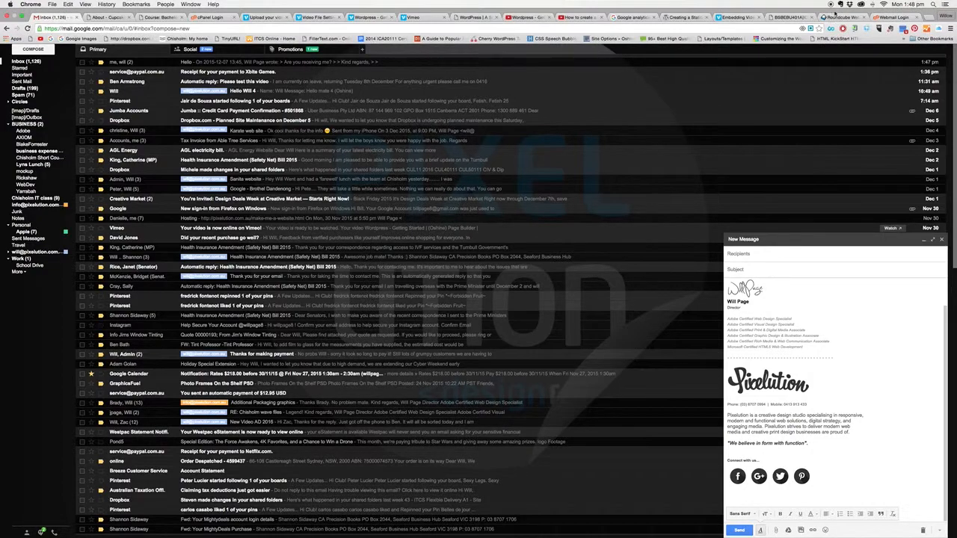
click(894, 17)
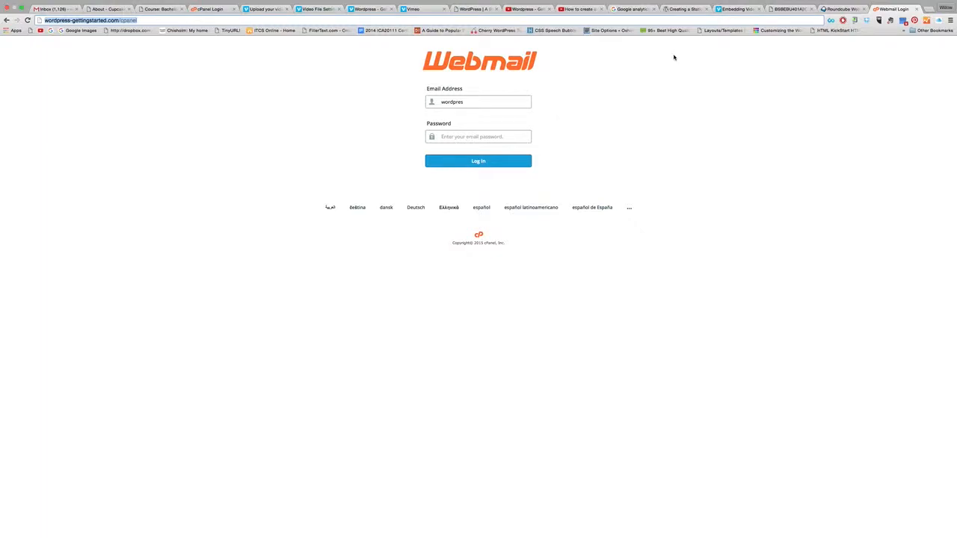
click(842, 9)
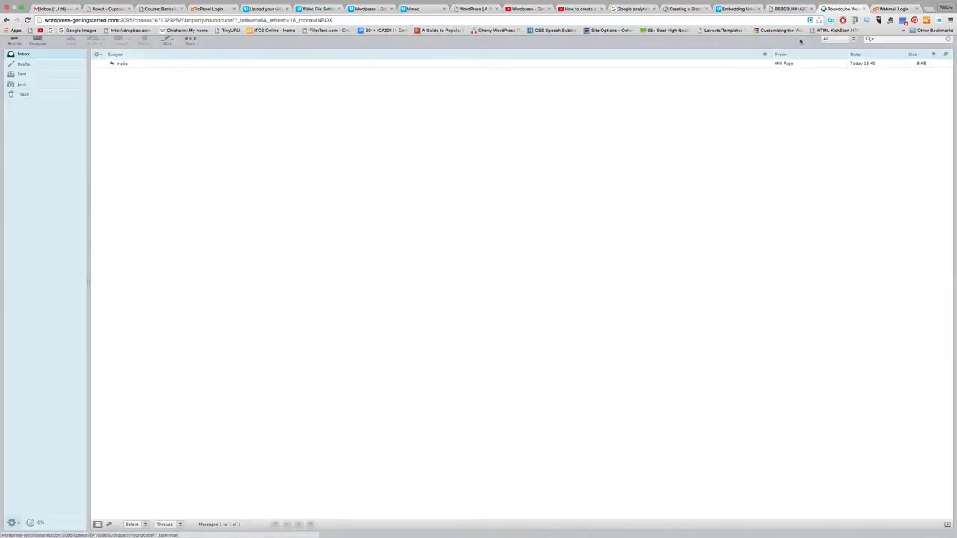